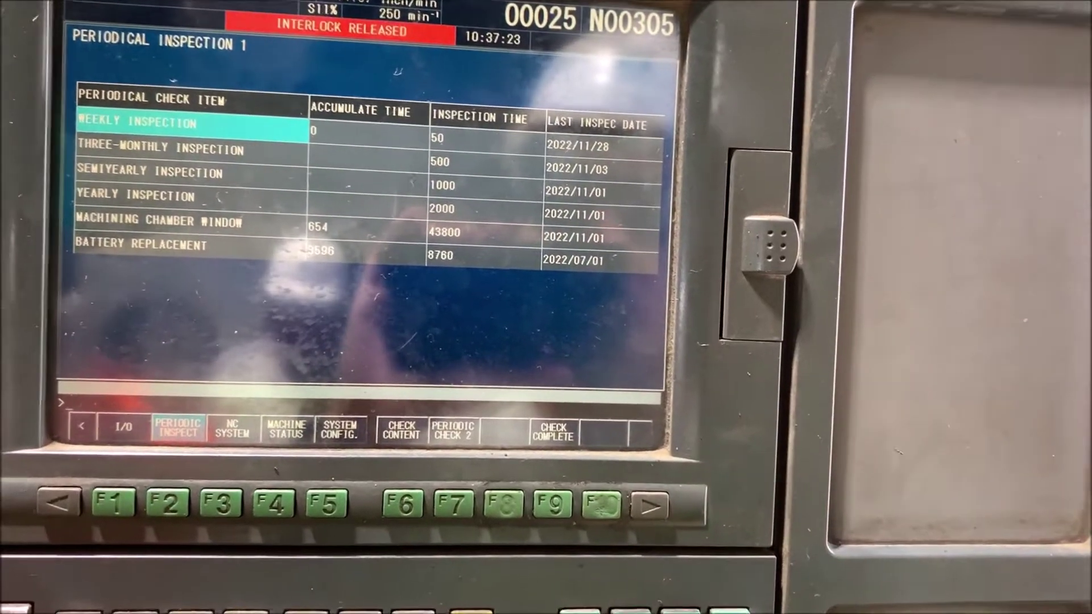
key(Down)
key(Up)
key(Up)
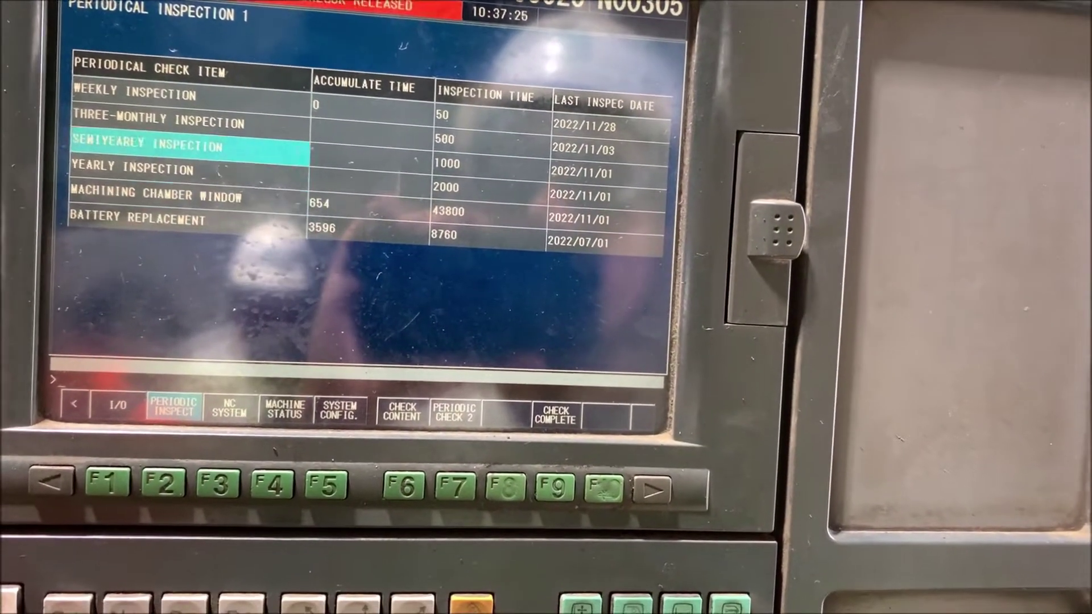
key(Up)
key(Up)
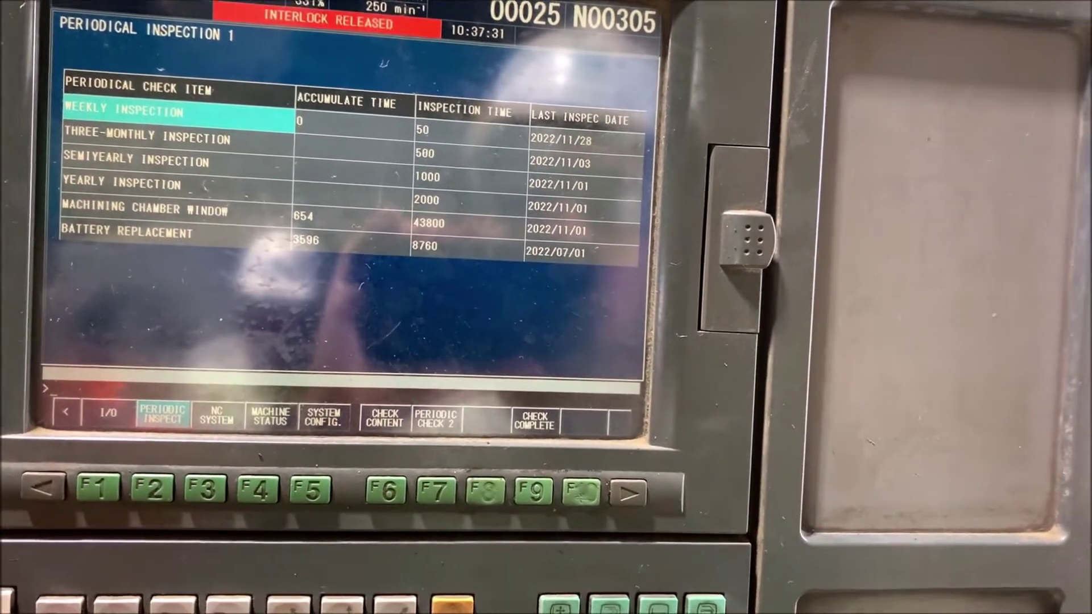
key(Down)
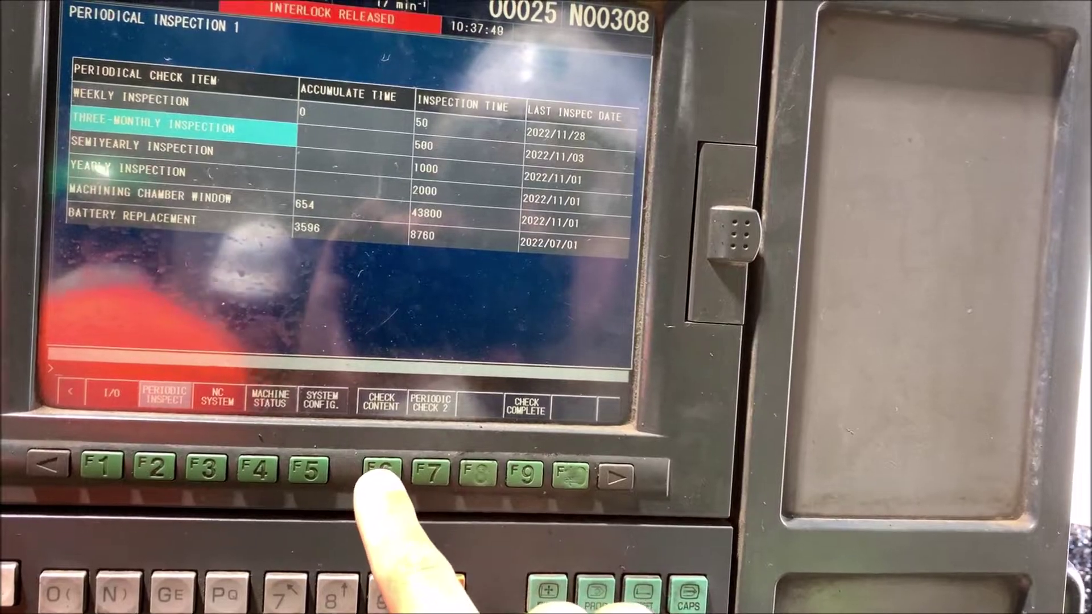
key(F6)
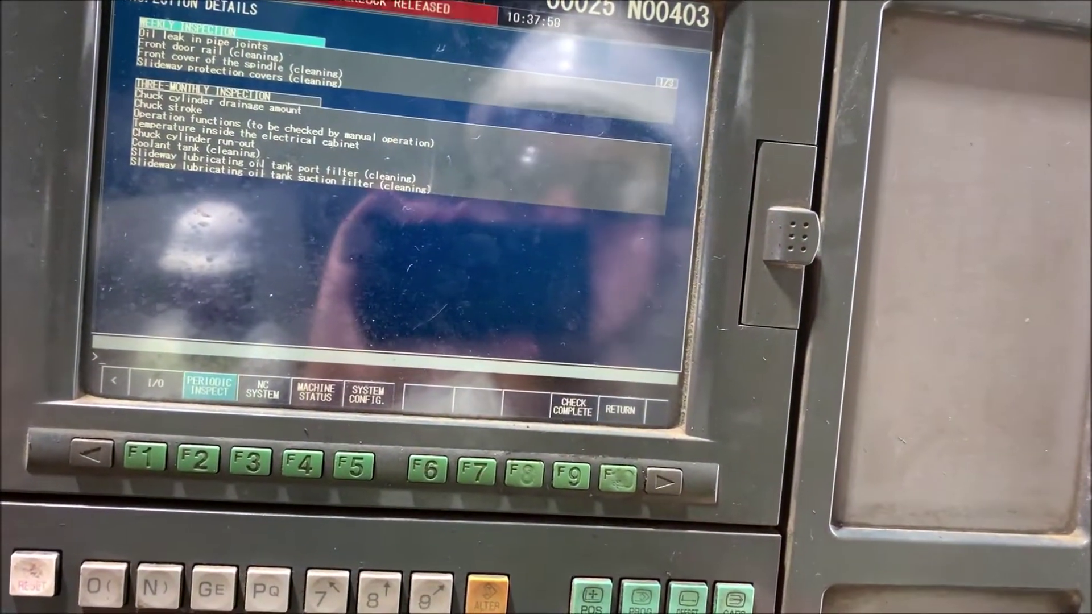
key(Page_Down)
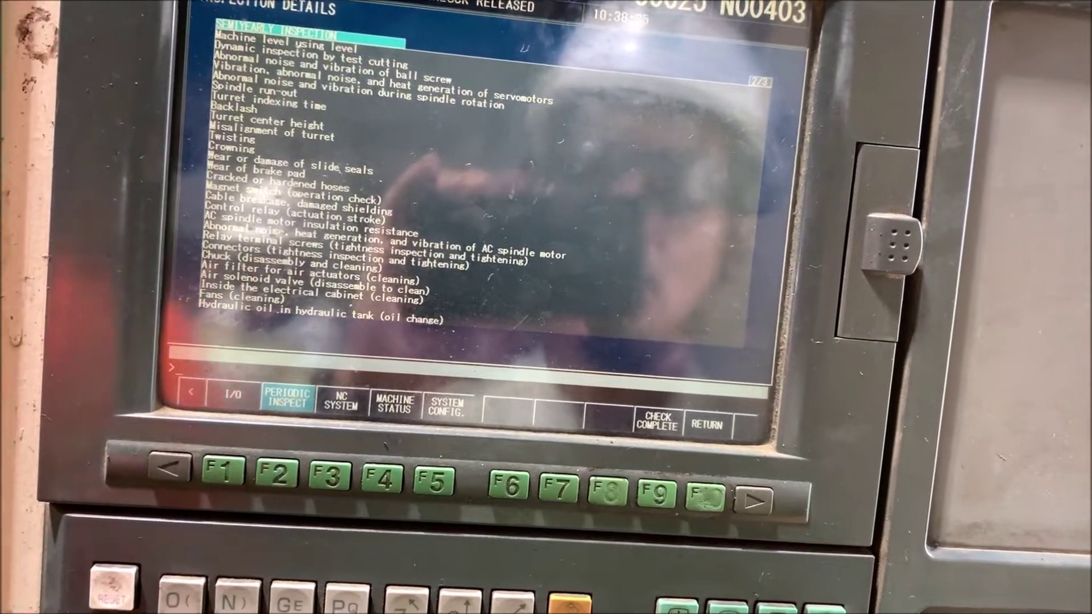
key(Page_Down)
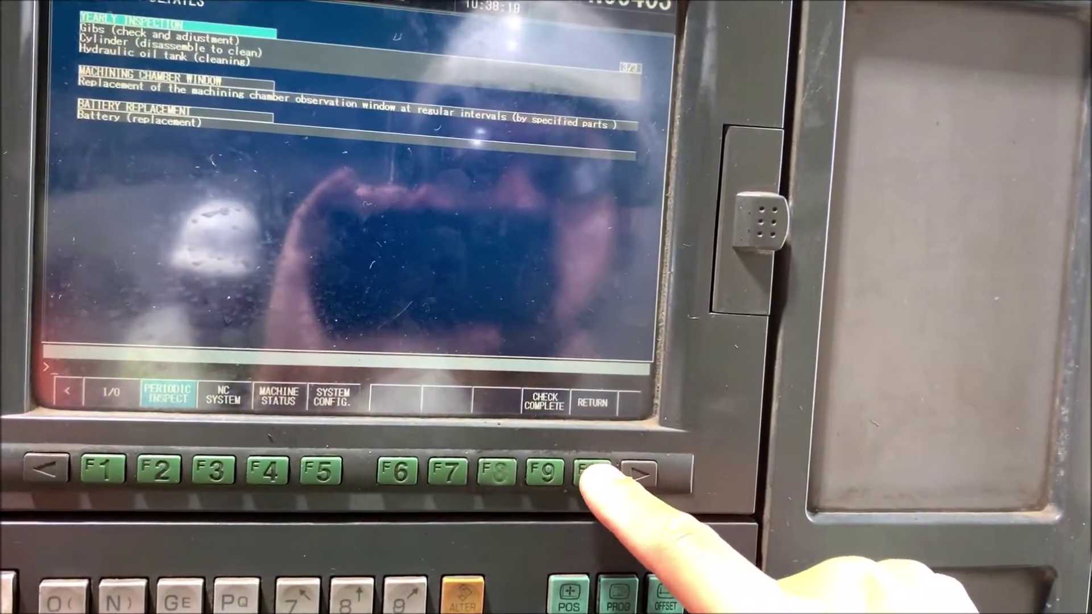
key(F10)
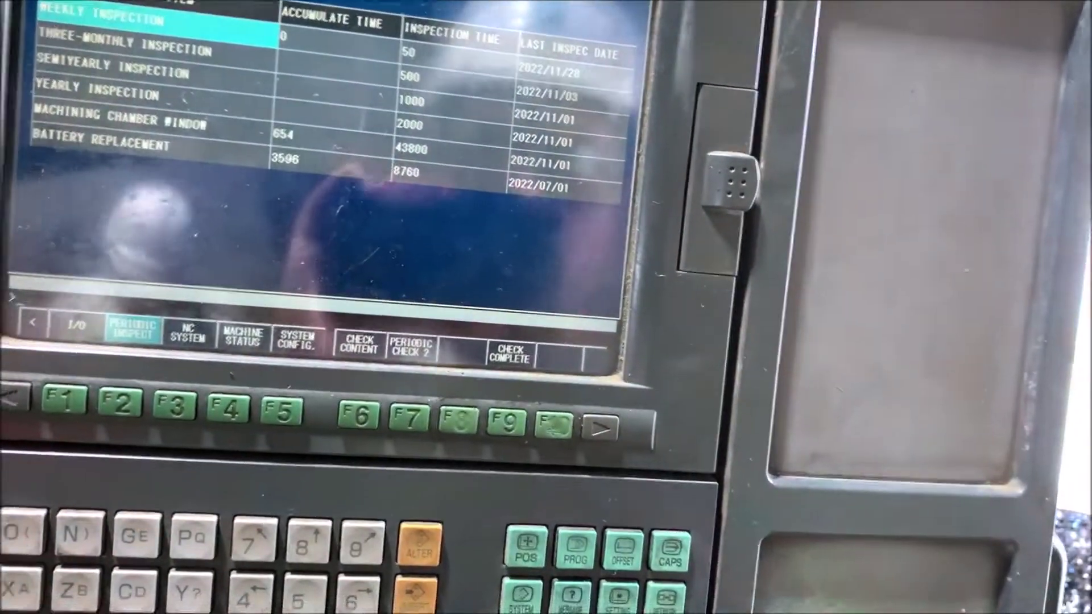
- Mark the yearly, semiyearly and three-monthly inspections complete, resetting accumulated time to 0
key(Down)
key(Down)
key(Down)
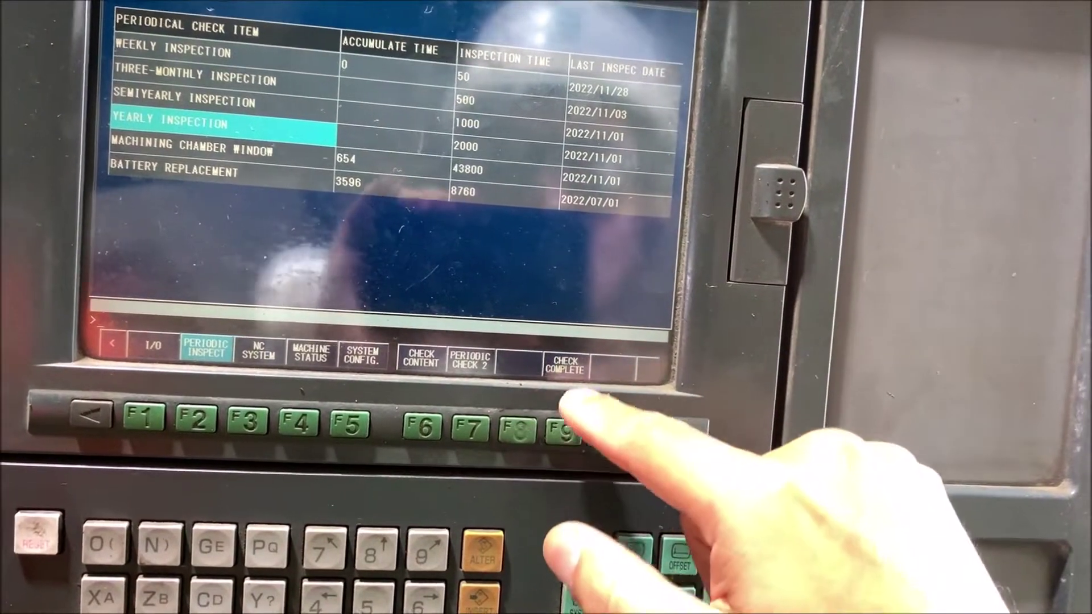
key(F9)
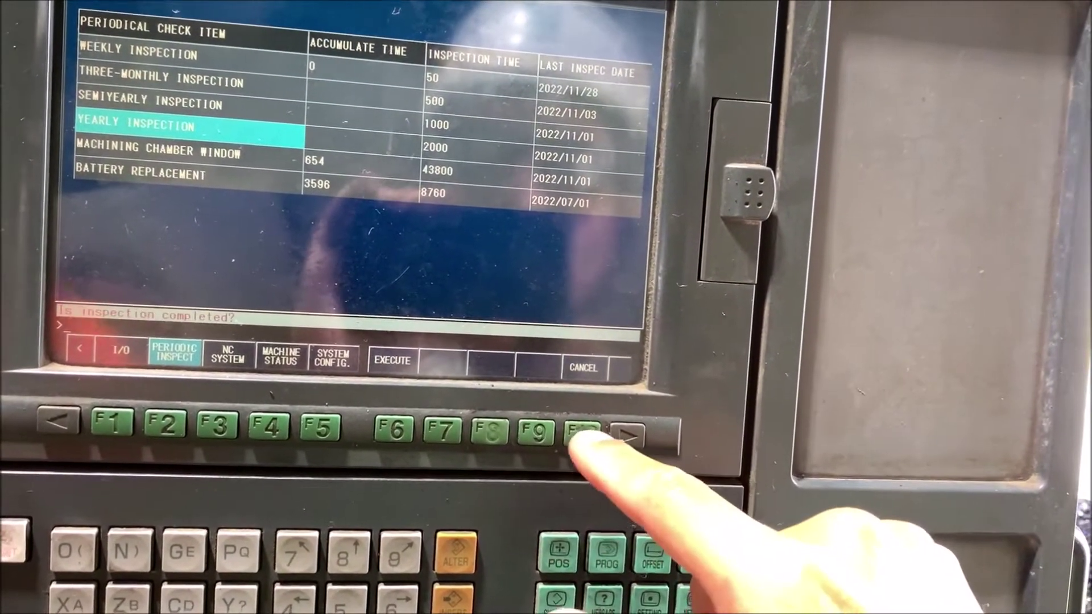
key(F6)
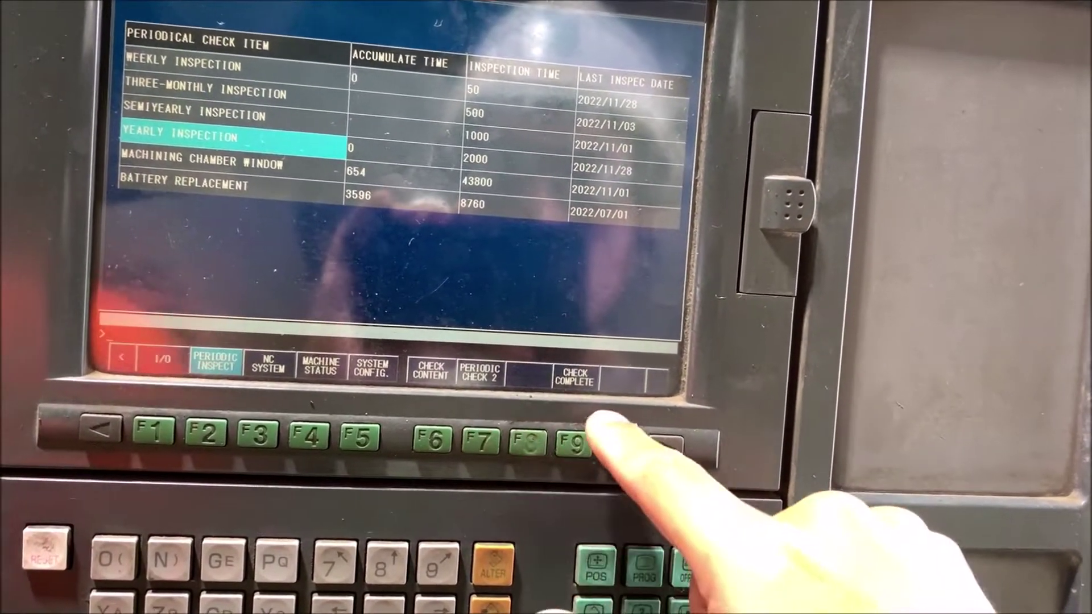
key(Up)
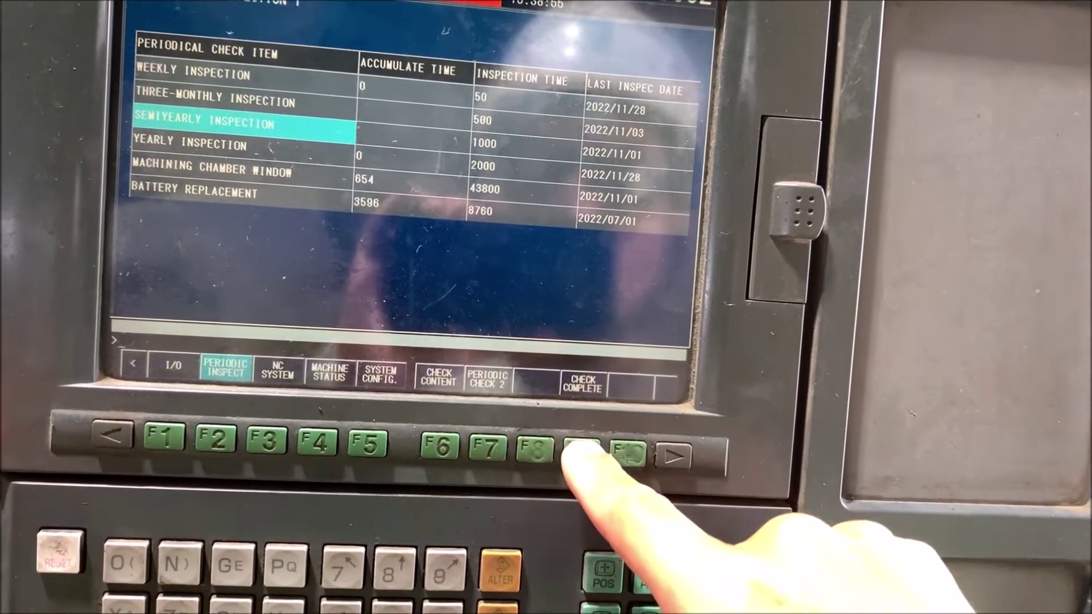
key(F6)
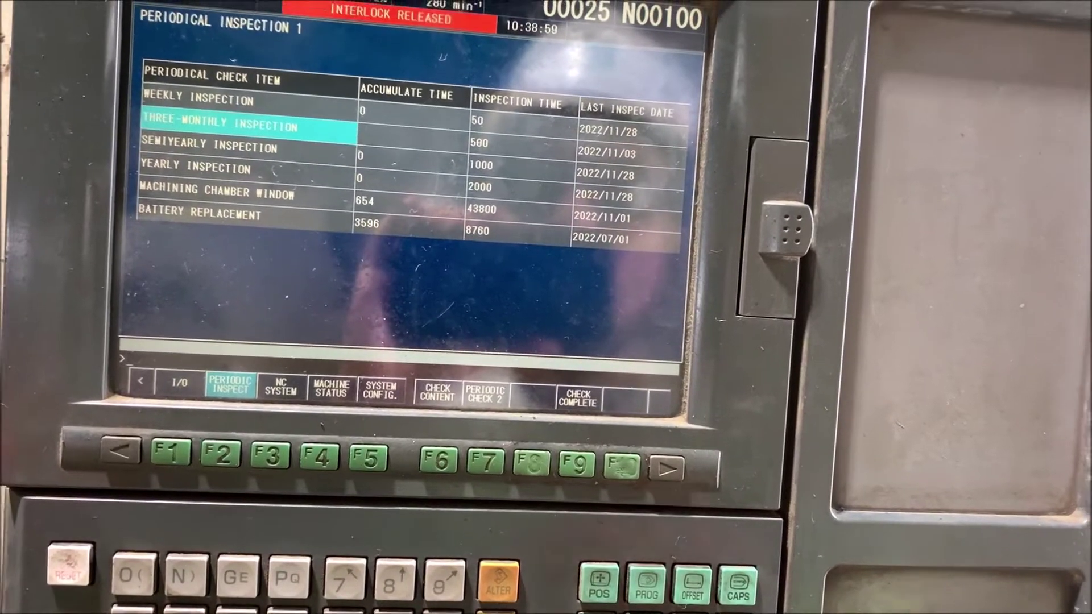
key(F9)
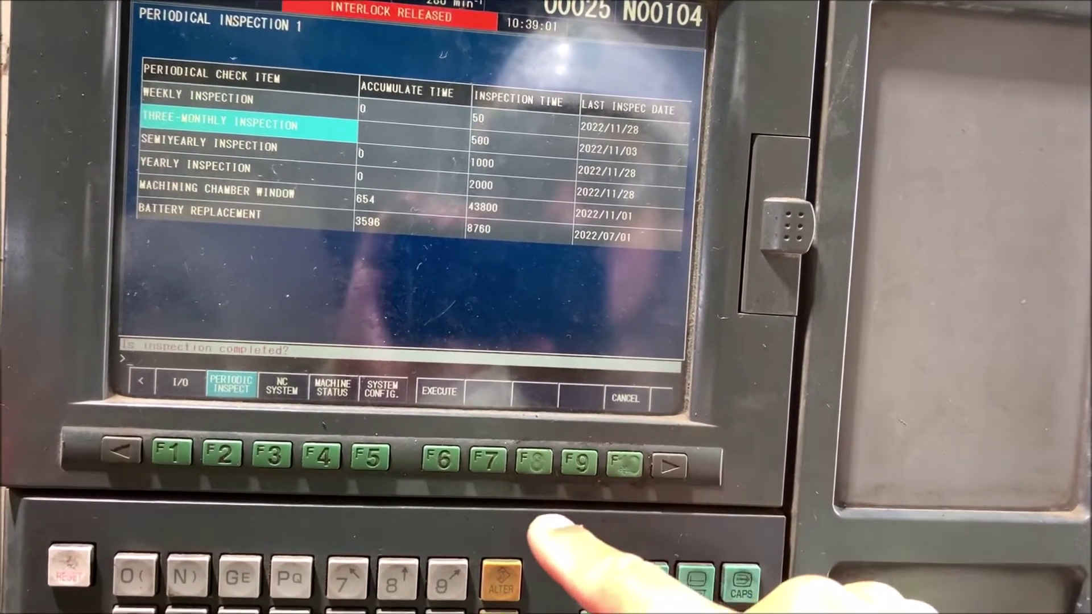
key(F6)
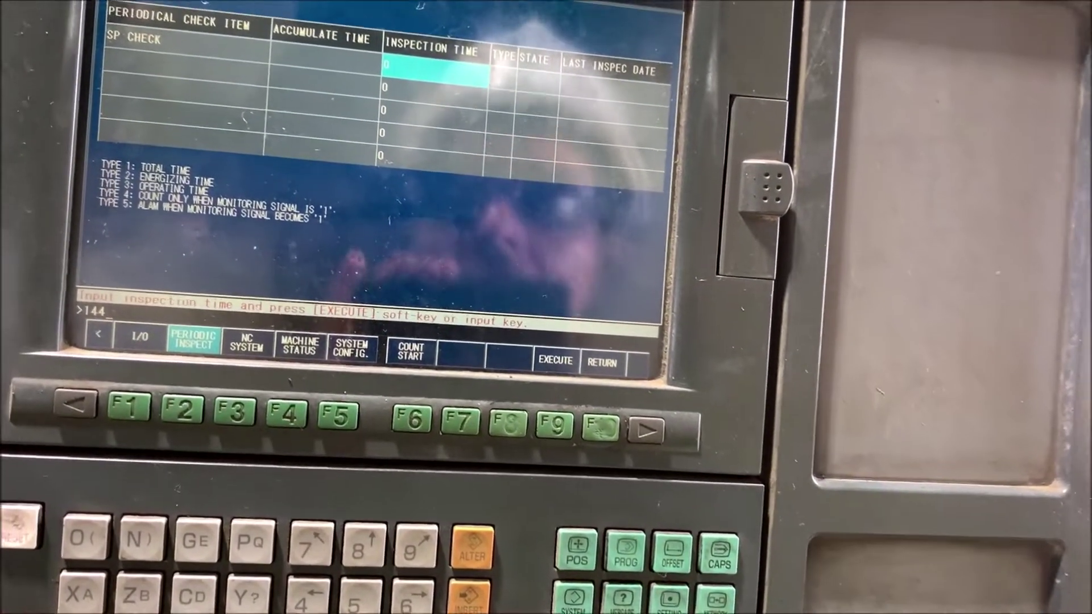
- Commit 144 hours as the SP CHECK inspection time
key(Return)
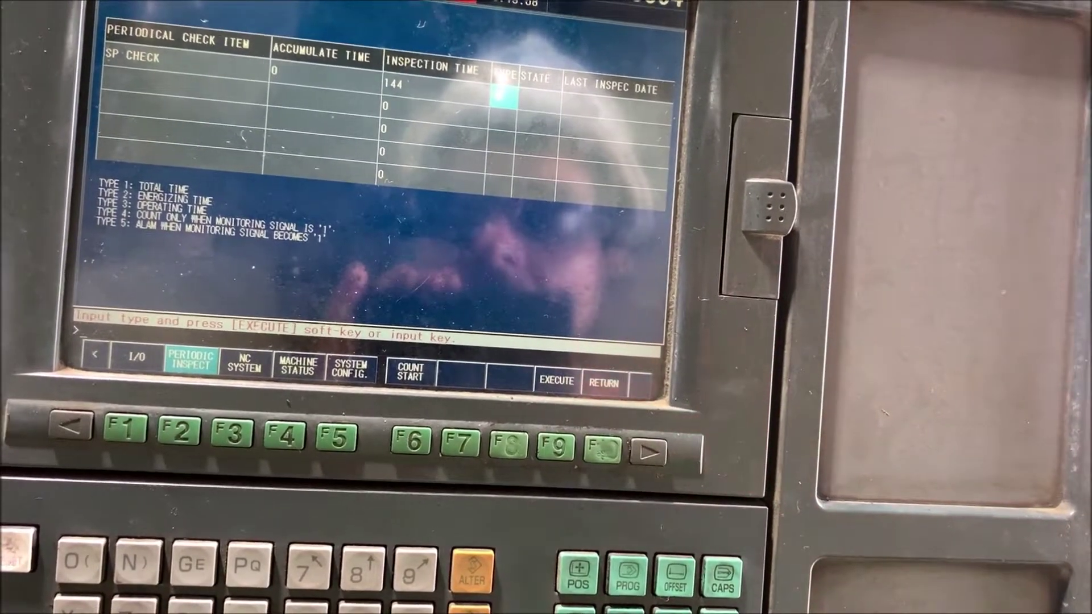